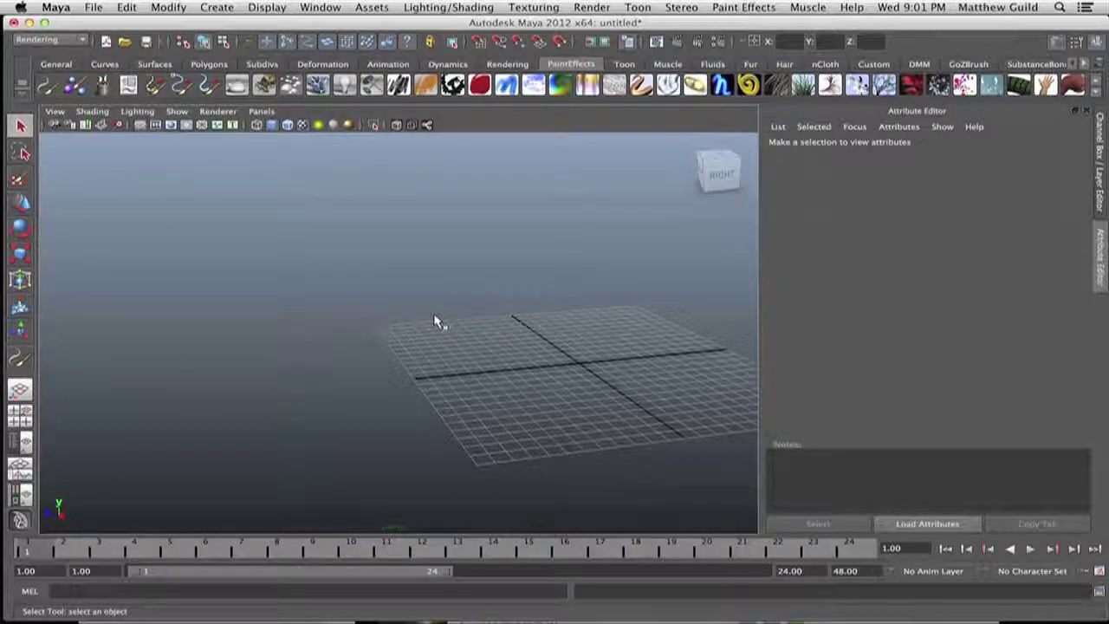
Swap the Attribute Editor for the Channel Box and reset the viewport to the home perspective view.
key("ctrl+a")
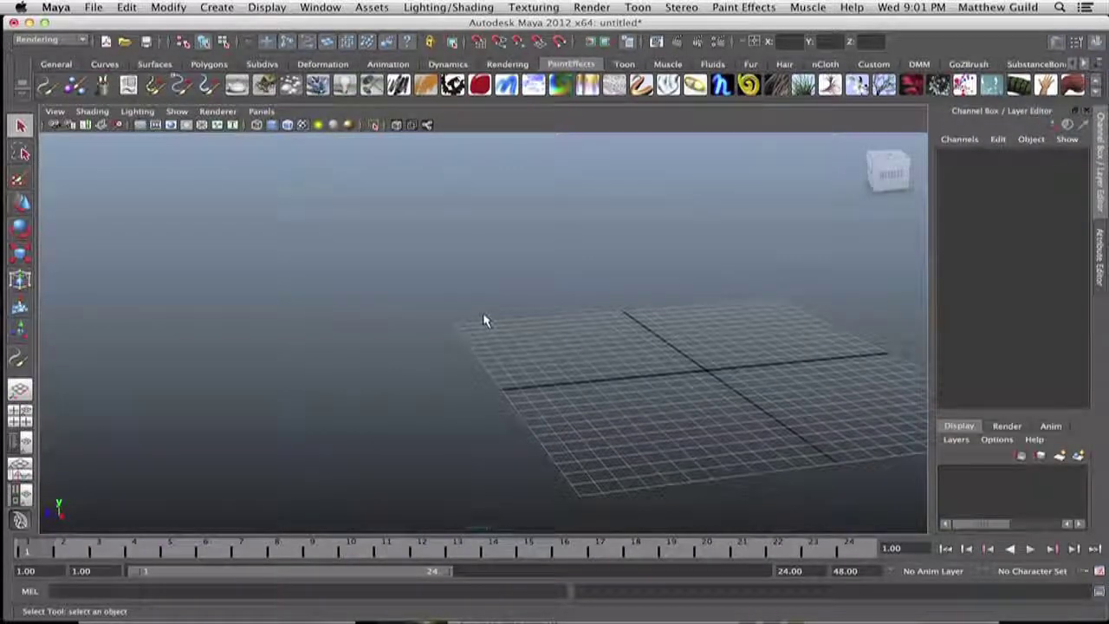
left_click(864, 144)
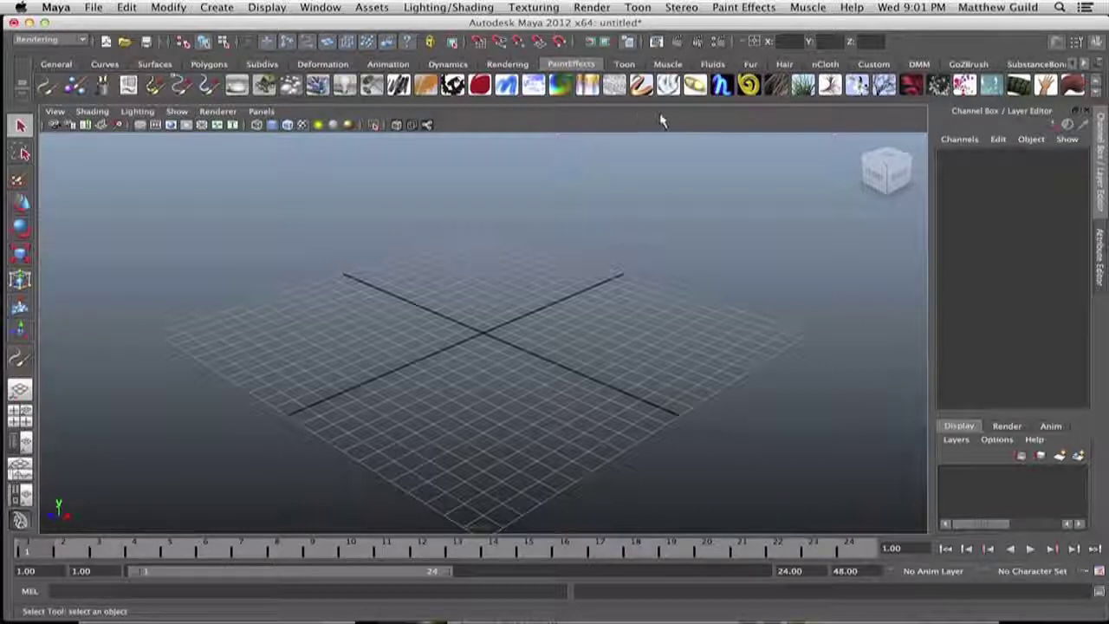
Paint a Grass Clump stroke, then enable Preset Blending with Shading 100 and Shape 0.
left_click(806, 87)
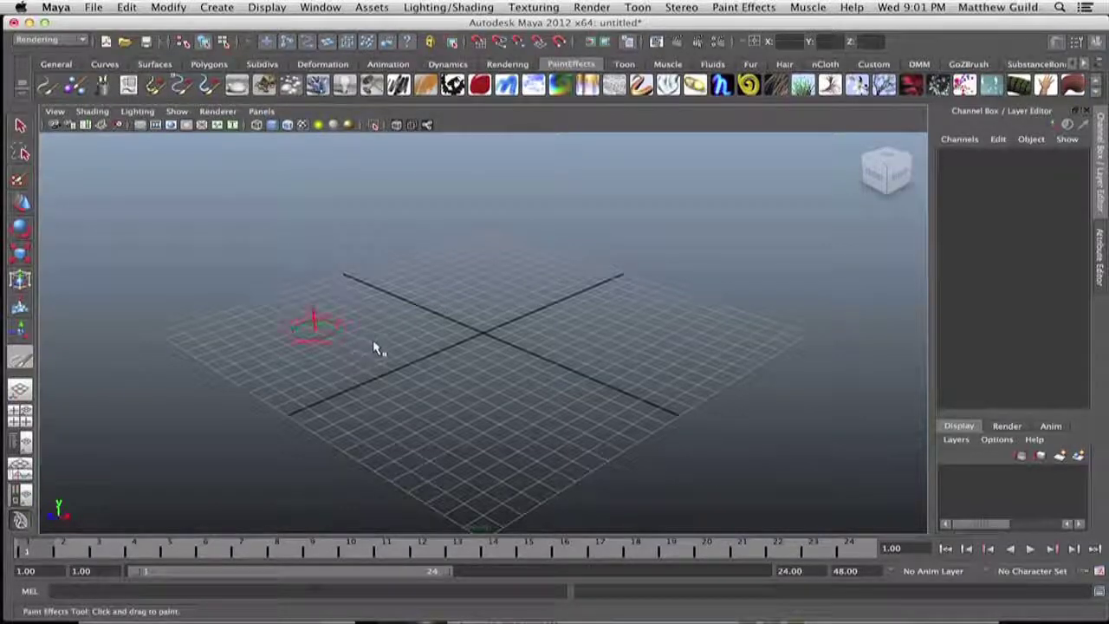
left_click_drag(299, 342, 598, 416)
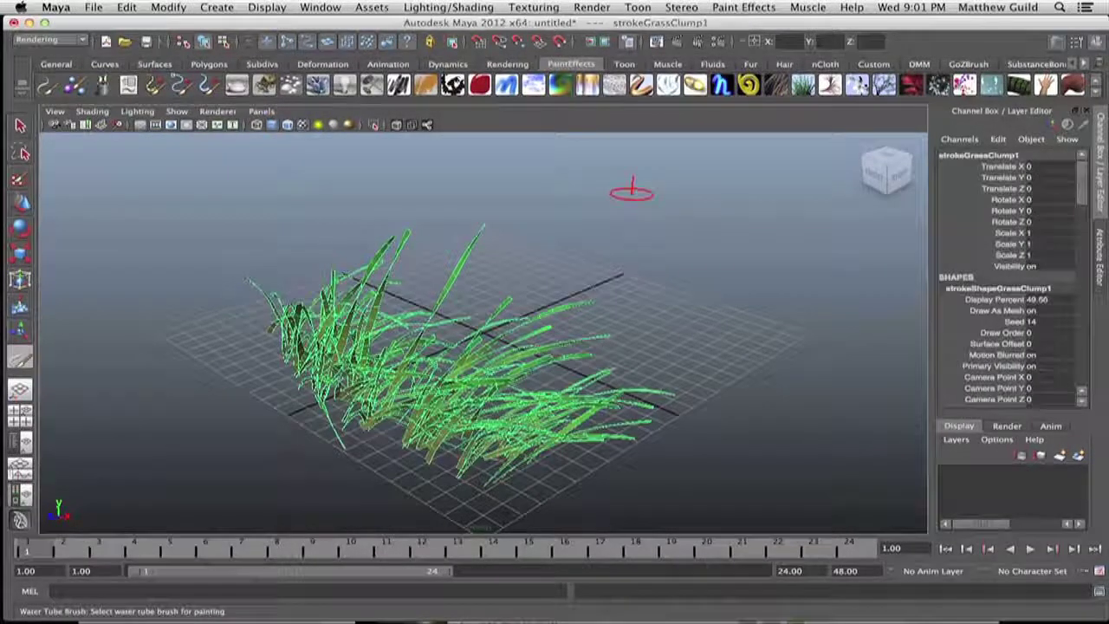
left_click(744, 7)
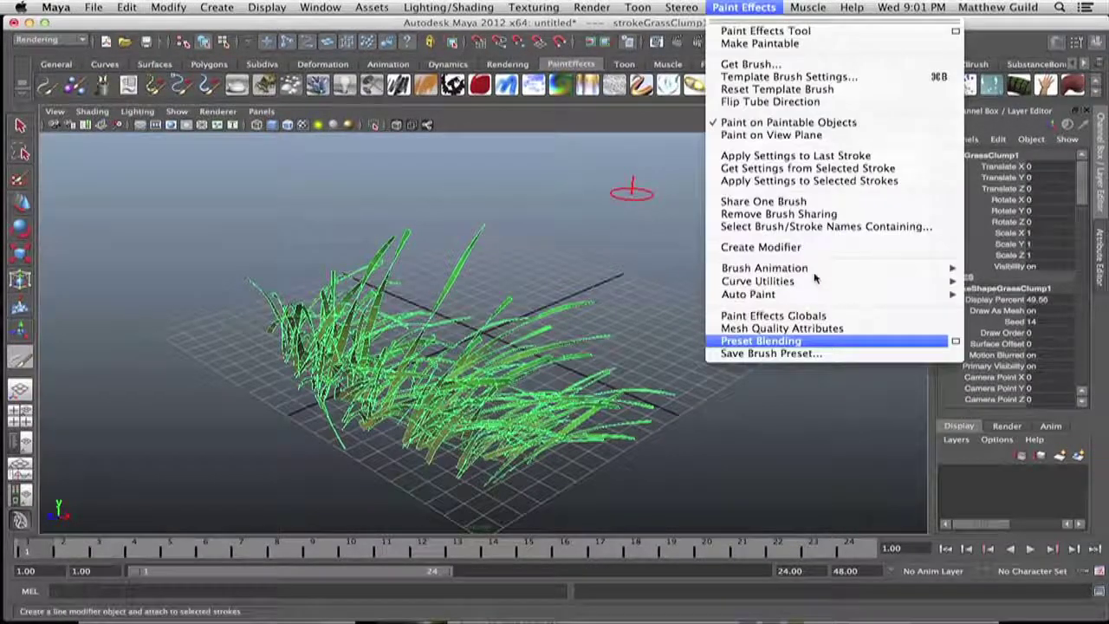
left_click(954, 344)
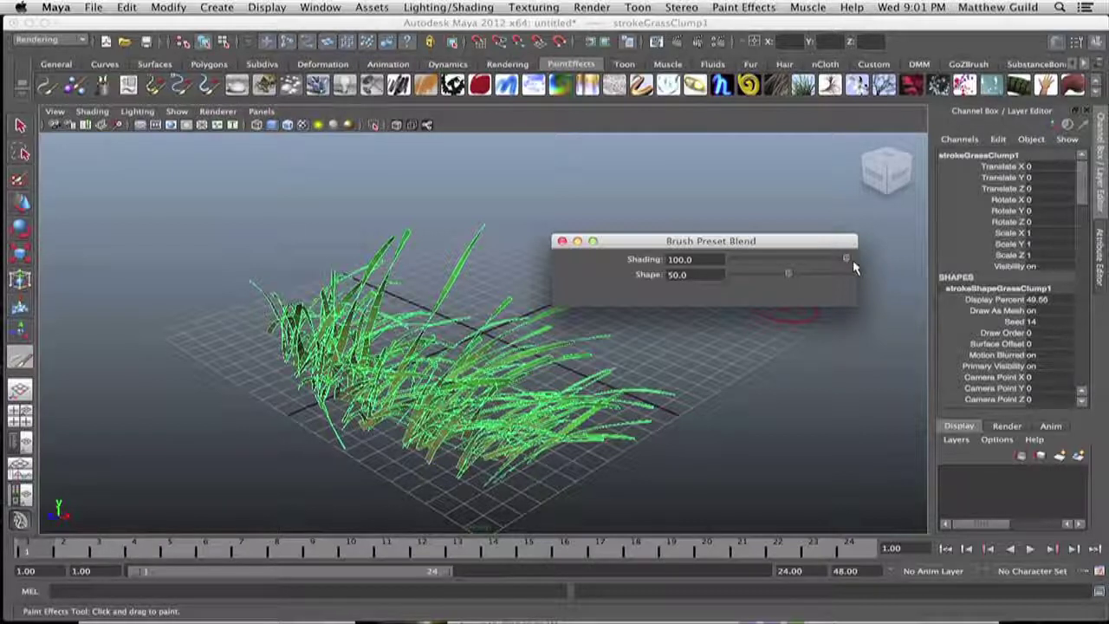
mouse_move(788, 274)
left_mouse_down()
mouse_move(706, 277)
mouse_move(692, 262)
left_mouse_up()
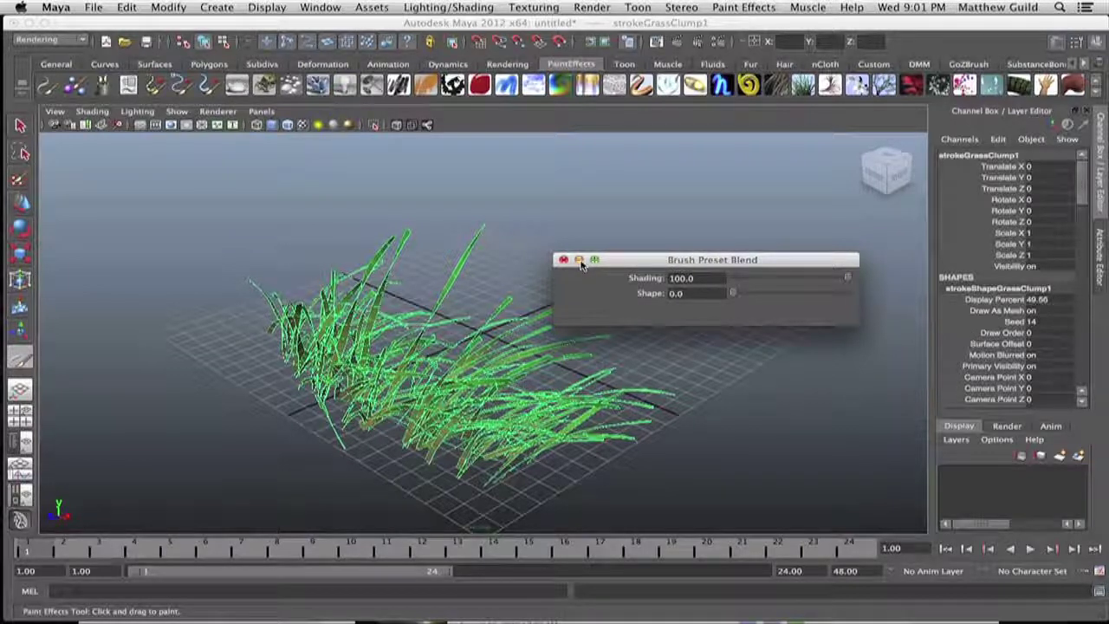
left_click_drag(624, 263, 670, 310)
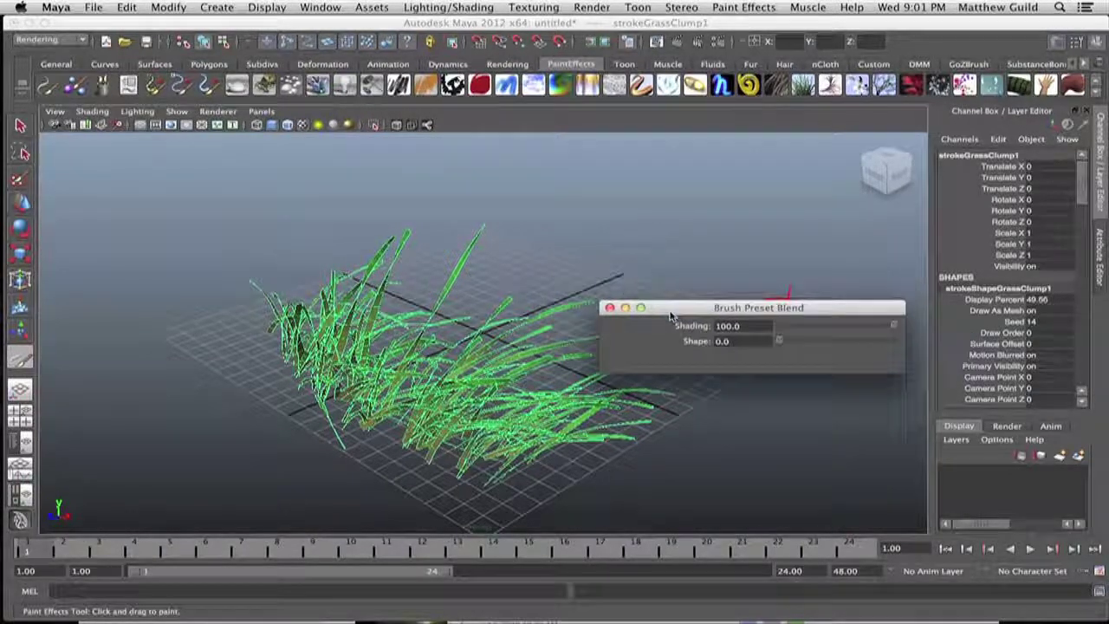
Paint a Neon Blue blended stroke behind the grass and test-render the current frame.
left_click(721, 84)
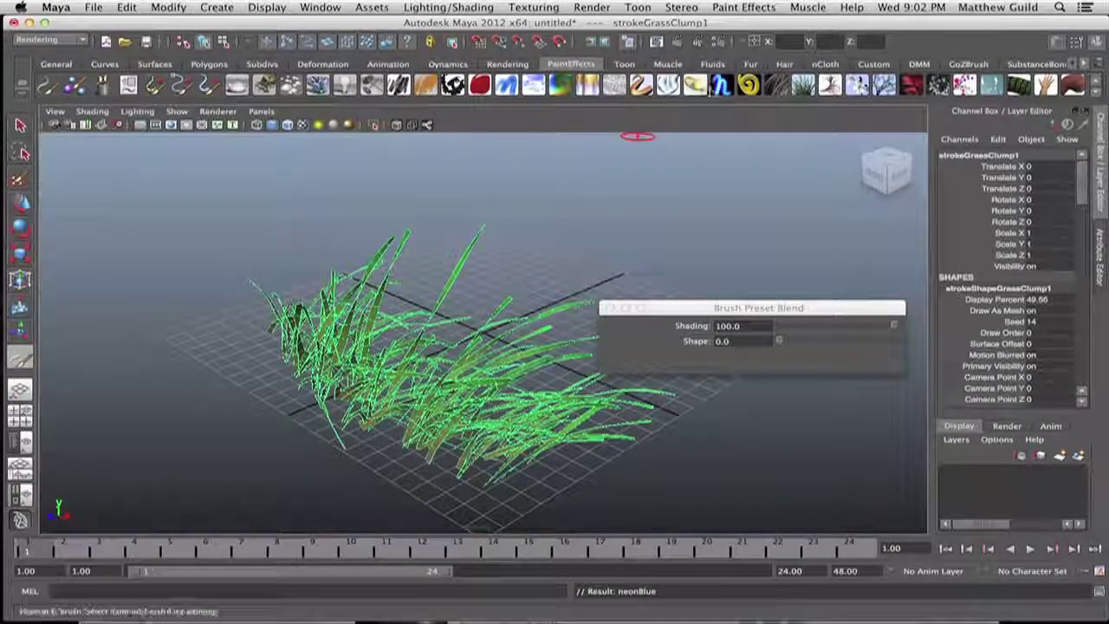
left_click_drag(460, 315, 620, 415)
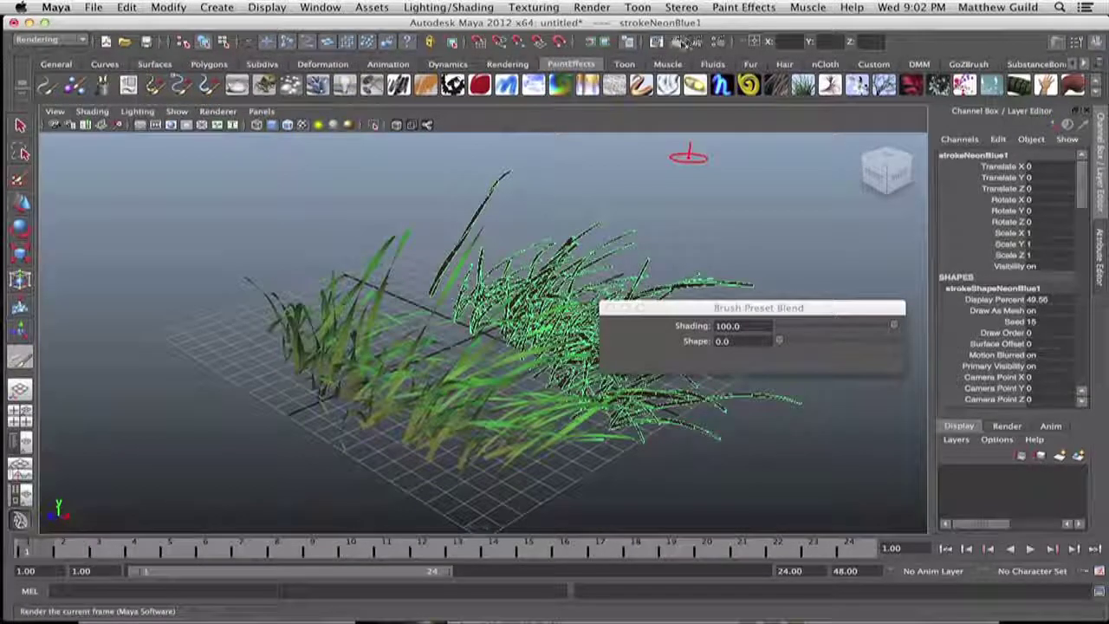
left_click(685, 42)
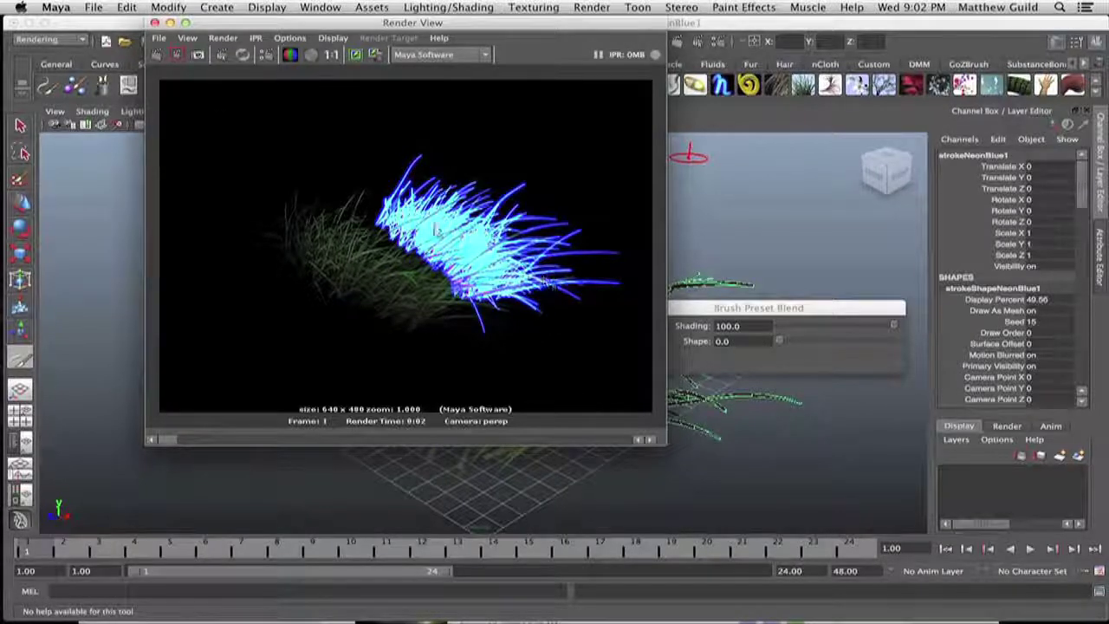
left_click(154, 23)
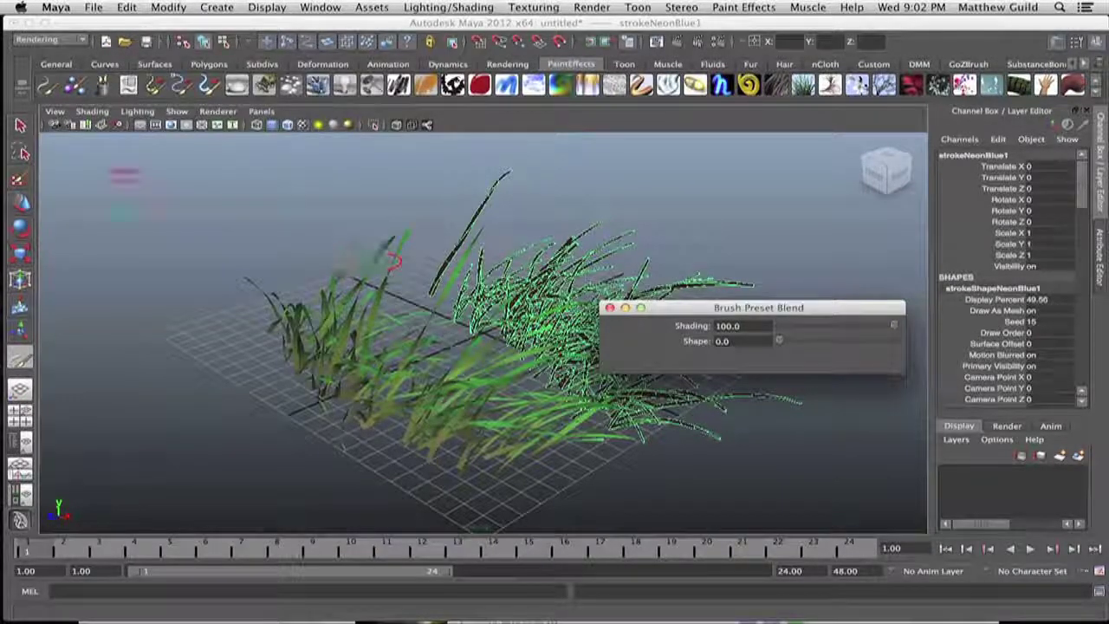
Delete all painted strokes and turn Preset Blending off.
left_click(20, 126)
left_click_drag(277, 199, 598, 442)
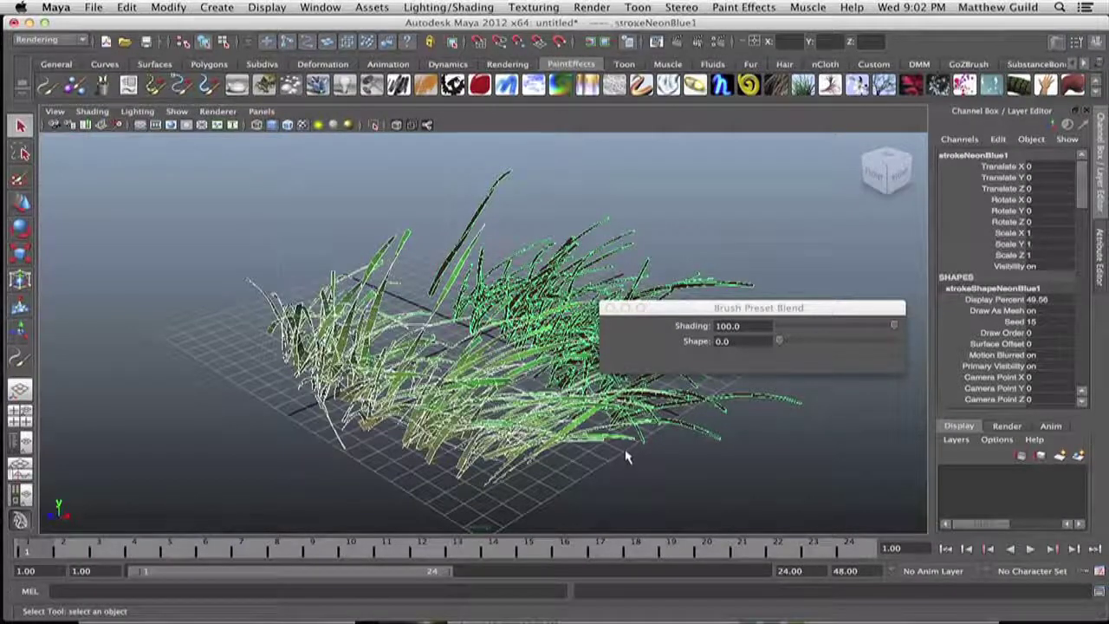
key("Delete")
left_click(744, 7)
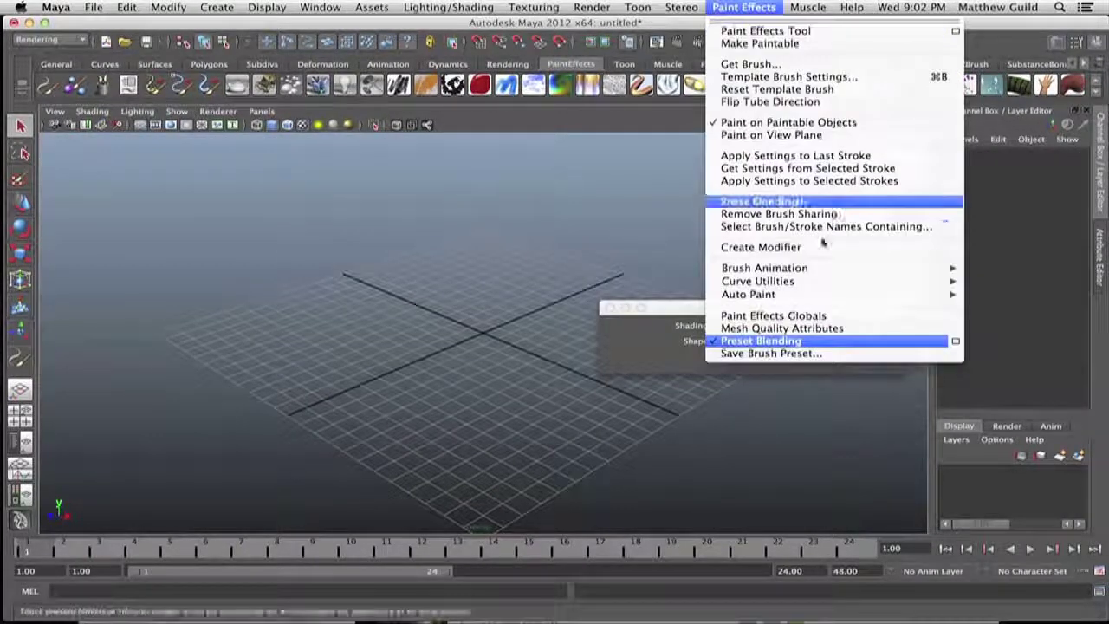
left_click(831, 340)
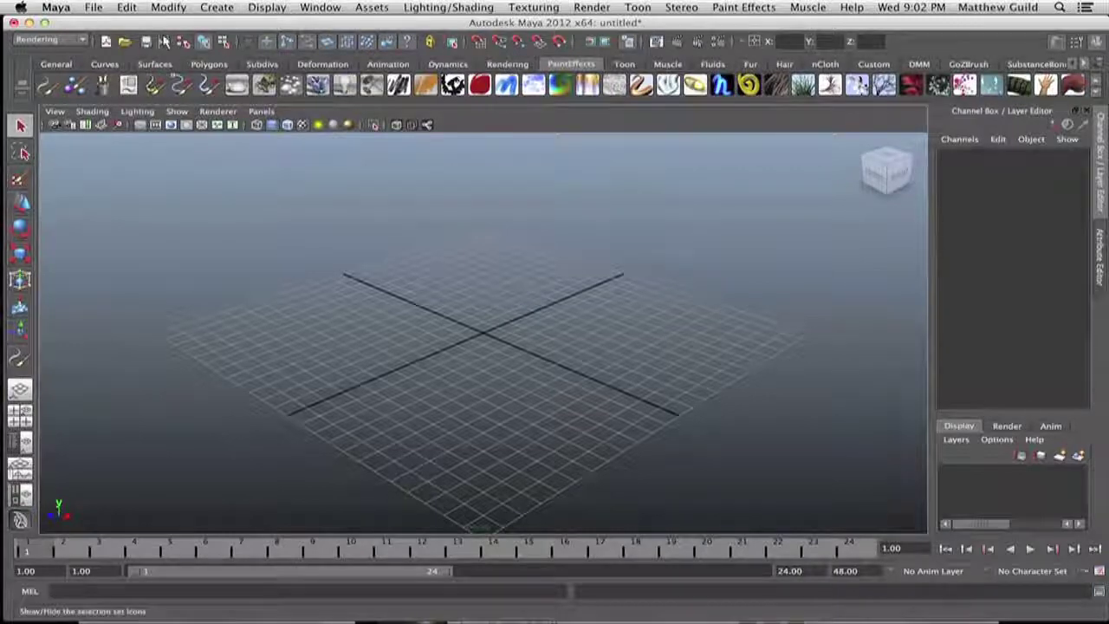
Paint a new Grass Clump stroke and set Preset Blending to Shading 0, Shape 100.
left_click(802, 84)
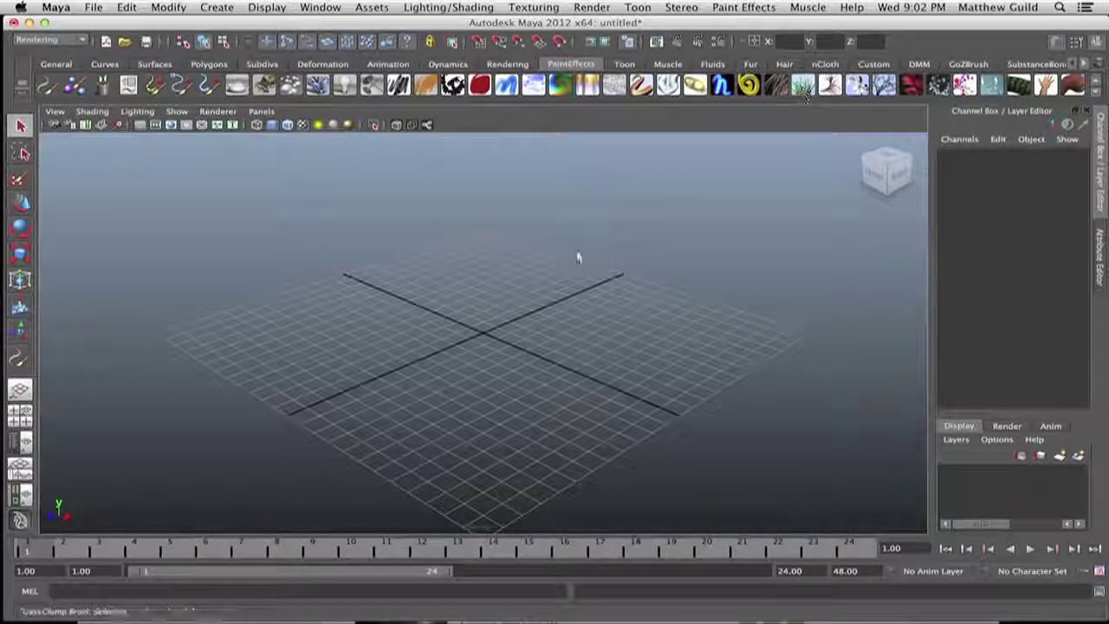
left_click_drag(322, 322, 458, 334)
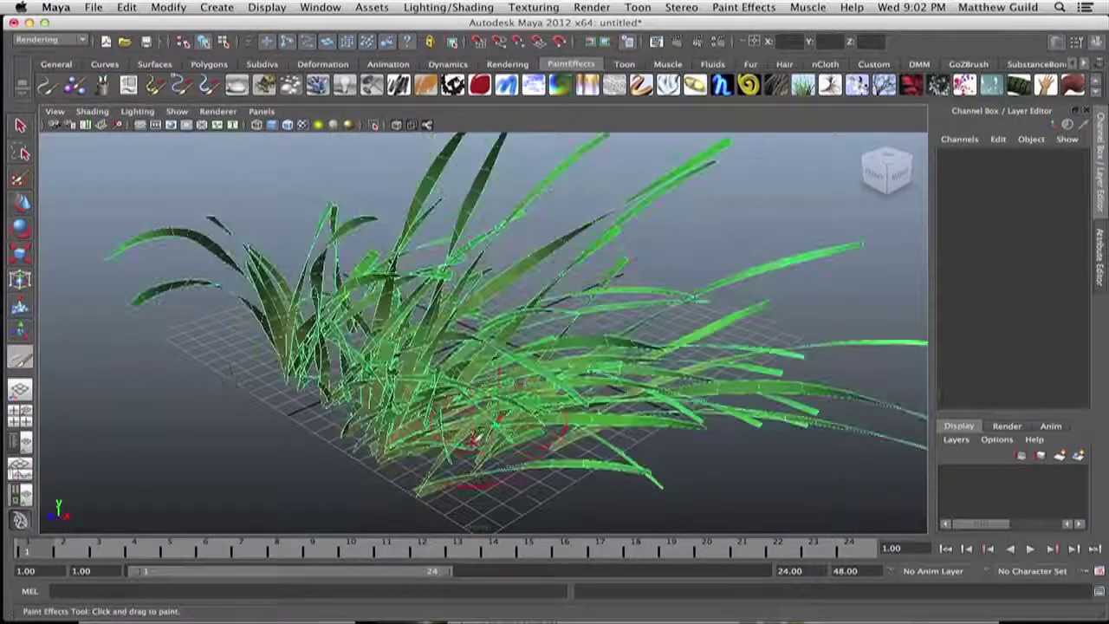
left_click(744, 6)
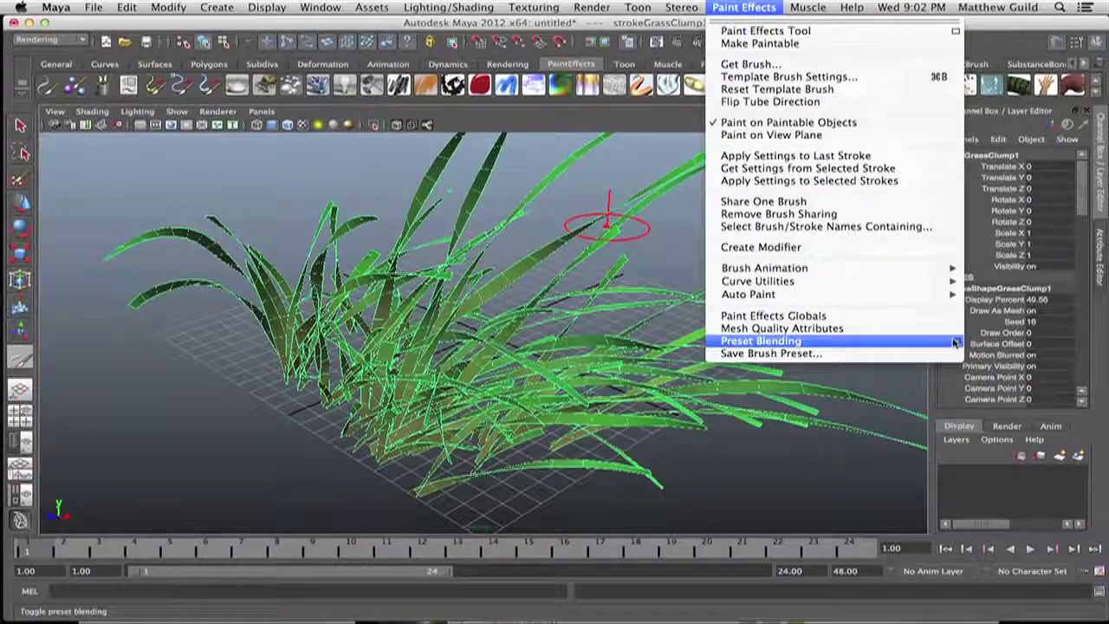
left_click(957, 341)
mouse_move(845, 327)
left_mouse_down()
mouse_move(779, 325)
mouse_move(787, 341)
mouse_move(920, 343)
left_mouse_up()
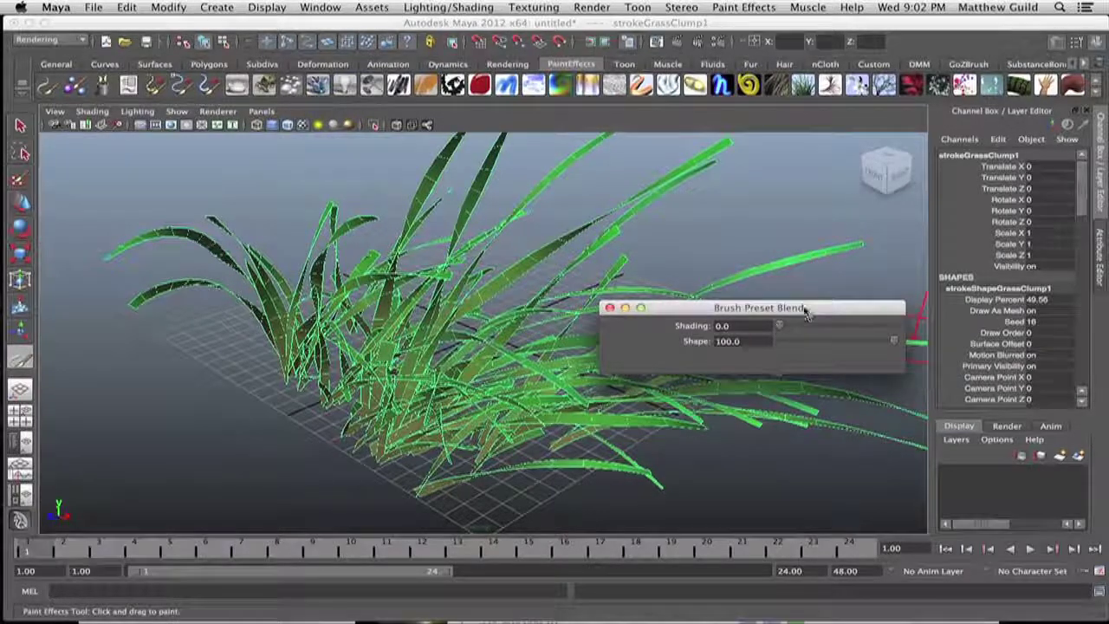
left_click_drag(758, 308, 733, 375)
left_click_drag(744, 243, 658, 251, "alt")
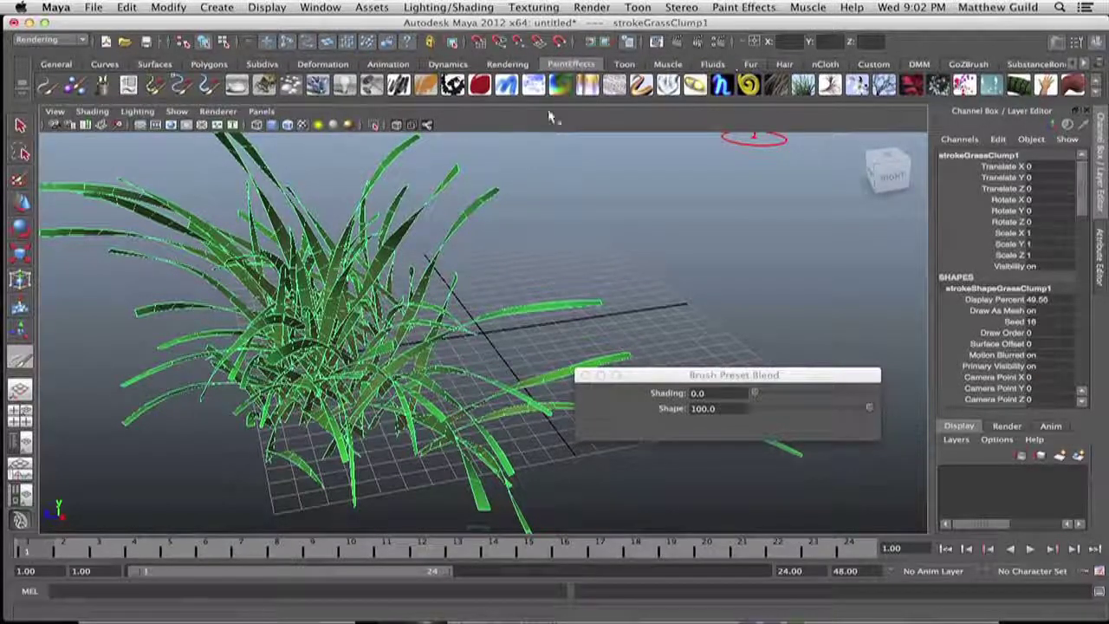
Paint a light-bulb stroke, render and close the preview, then select all strokes.
left_click(345, 91)
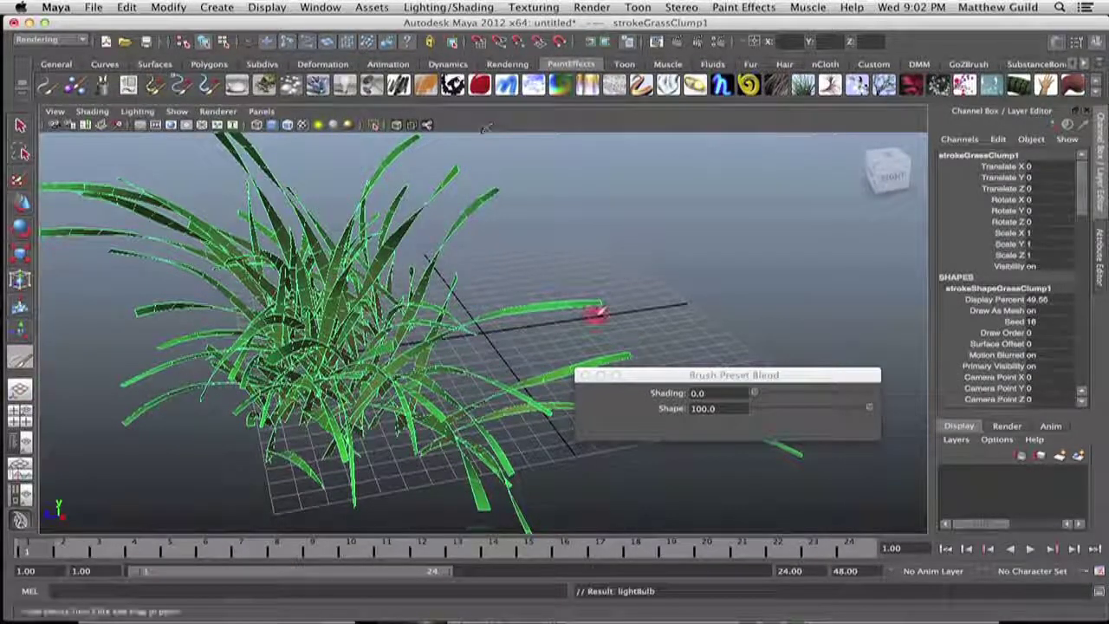
left_click_drag(523, 275, 641, 446)
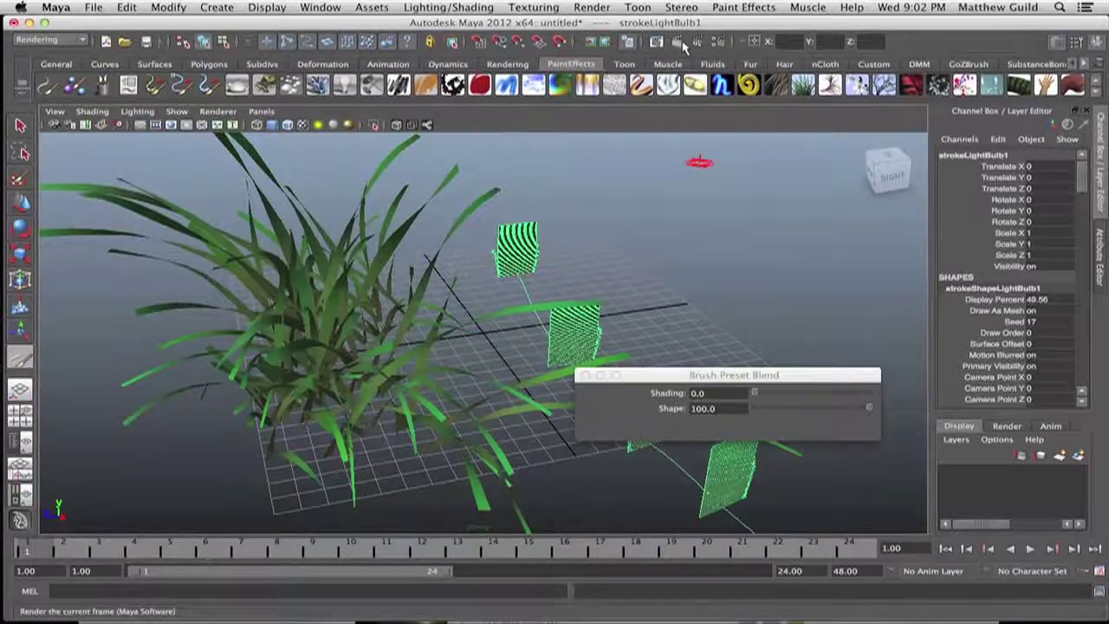
left_click(685, 42)
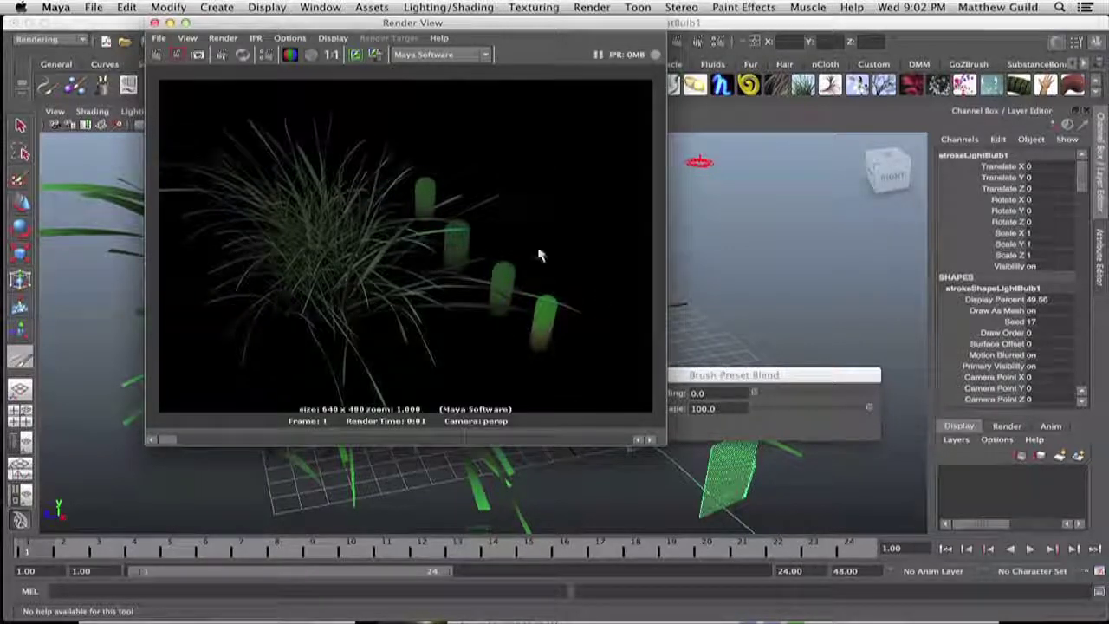
left_click(154, 22)
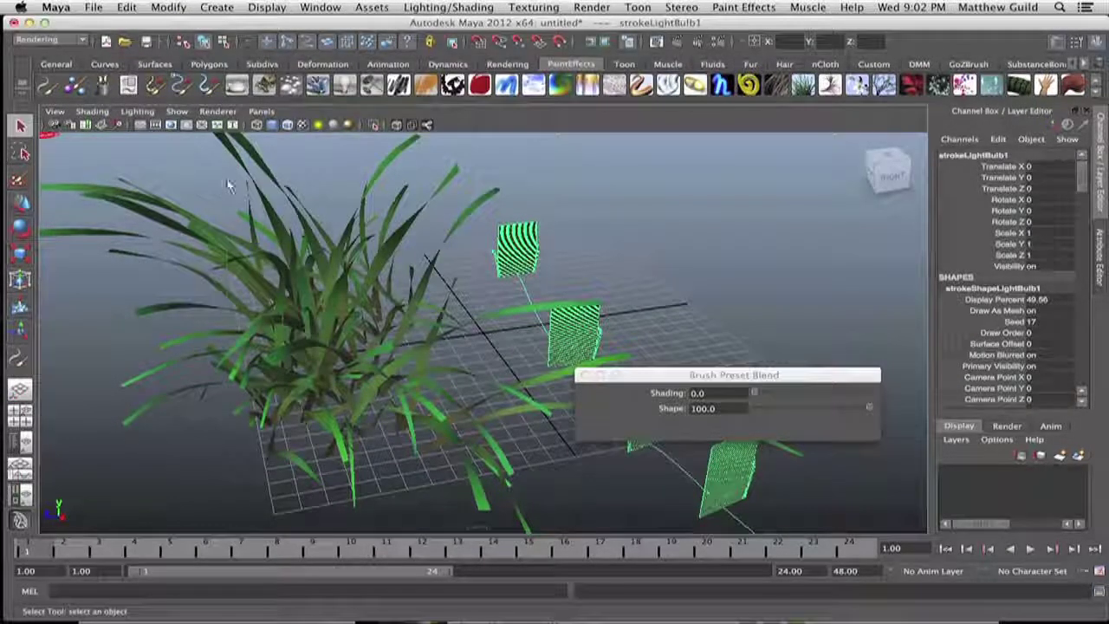
left_click_drag(228, 184, 607, 503)
Delete the selected strokes and open the Visor brush browser via Get Brush.
key("Delete")
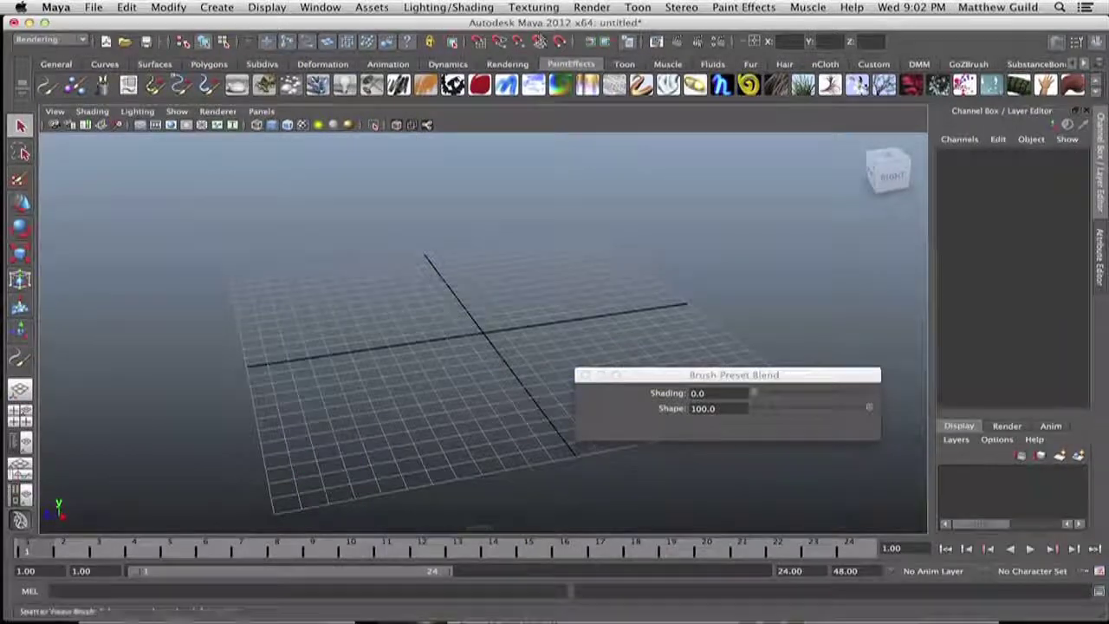
left_click(744, 7)
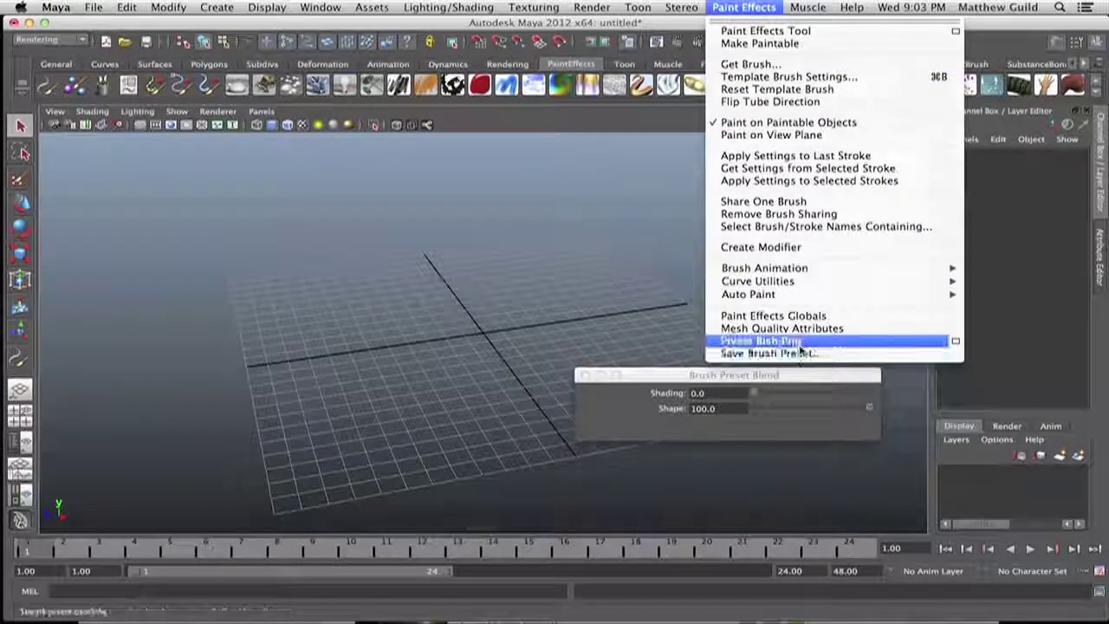
left_click(808, 6)
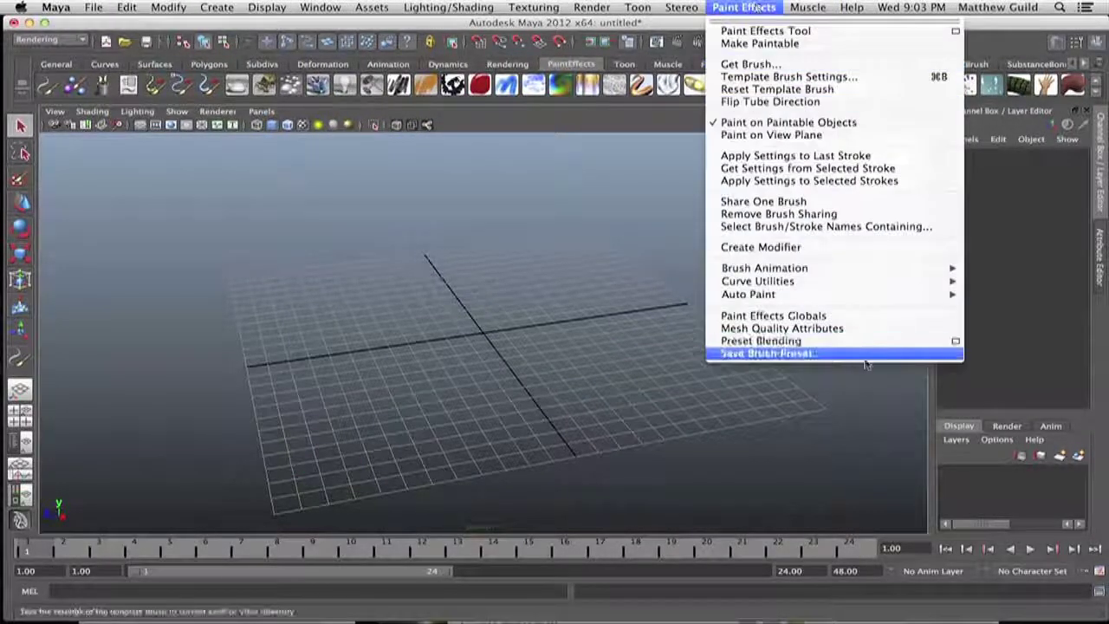
left_click(750, 64)
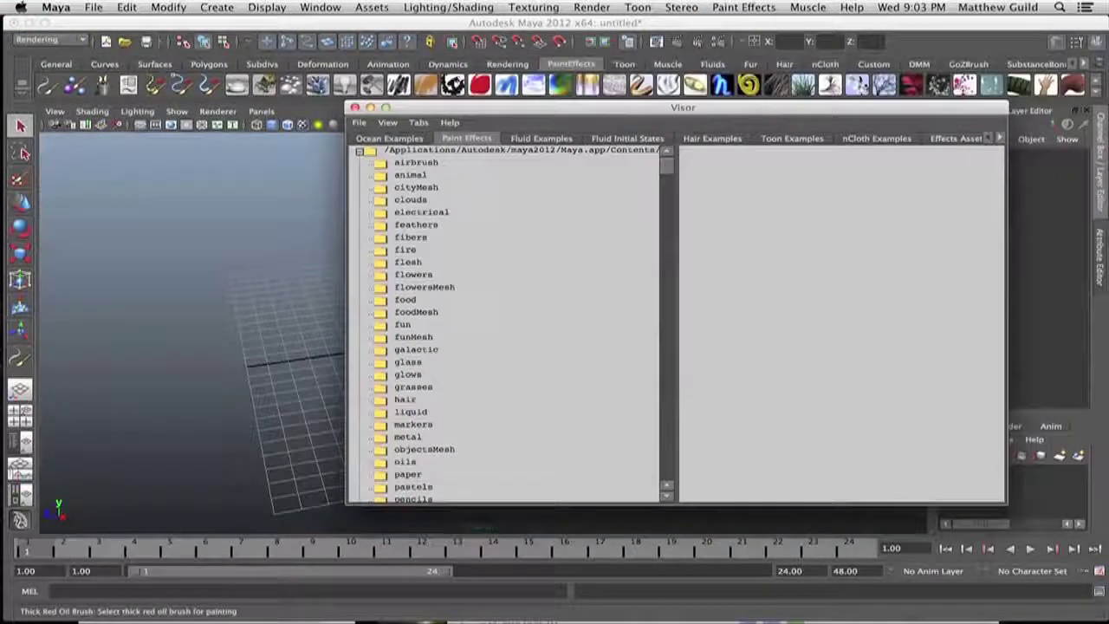
left_click(744, 7)
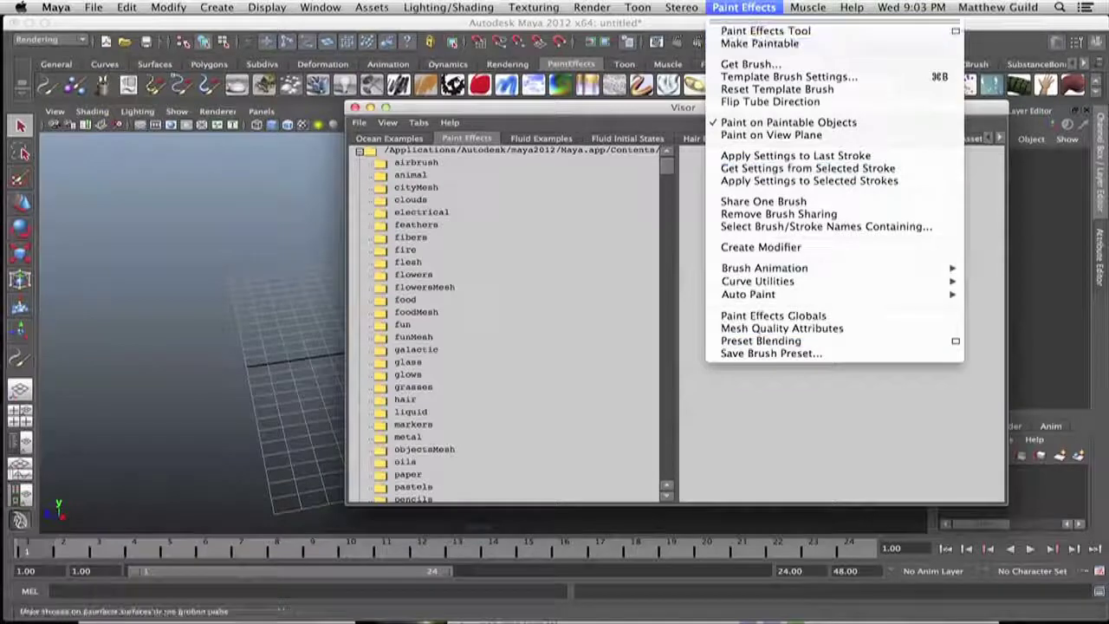
left_click(743, 43)
left_click_drag(587, 108, 521, 108)
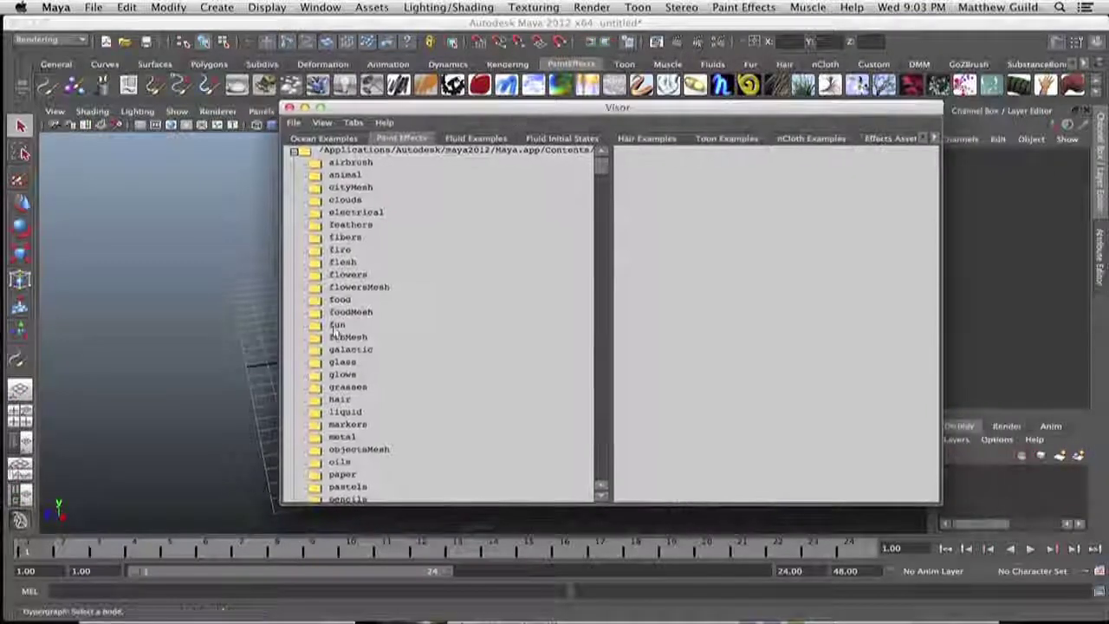
Load the flowers > dahliaRed brush and paint a red dahlia stroke on the grid's left.
left_click(347, 287)
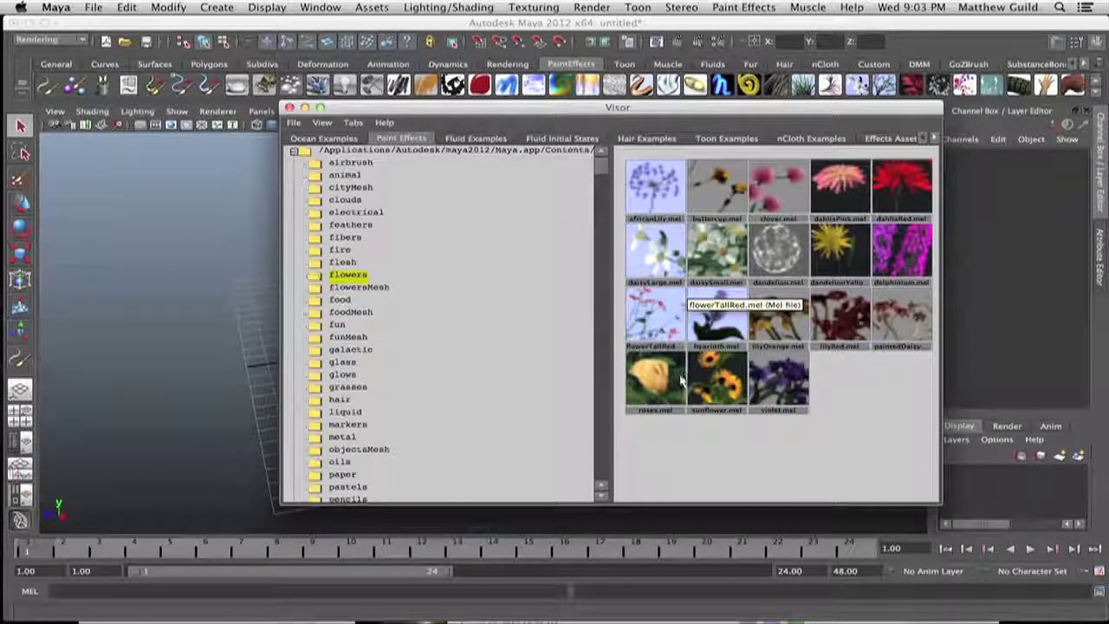
left_click(912, 184)
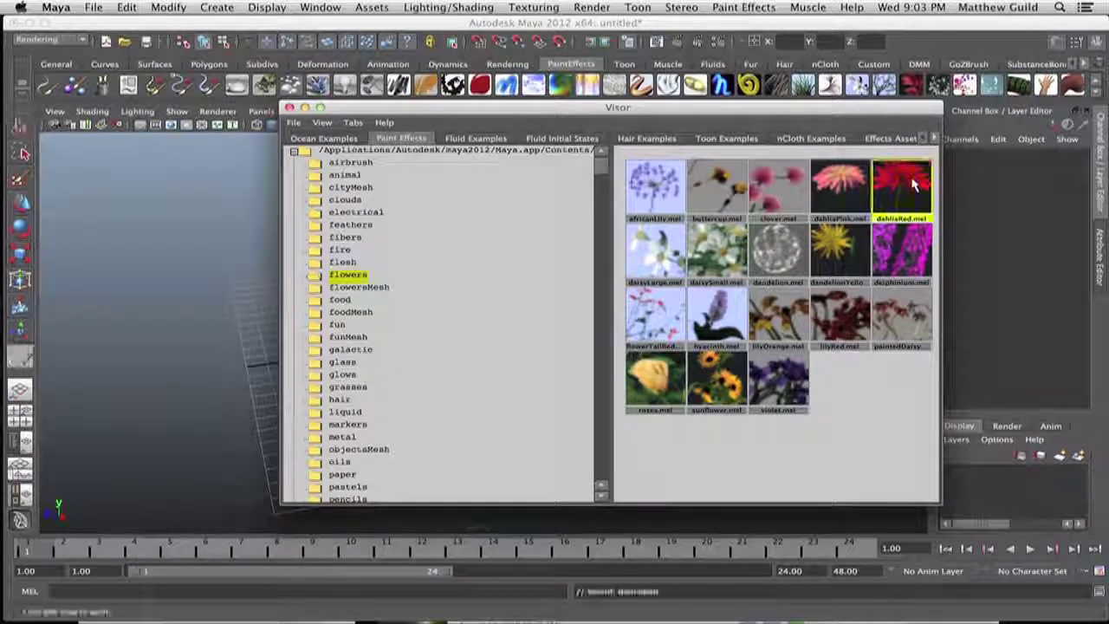
left_click(912, 184)
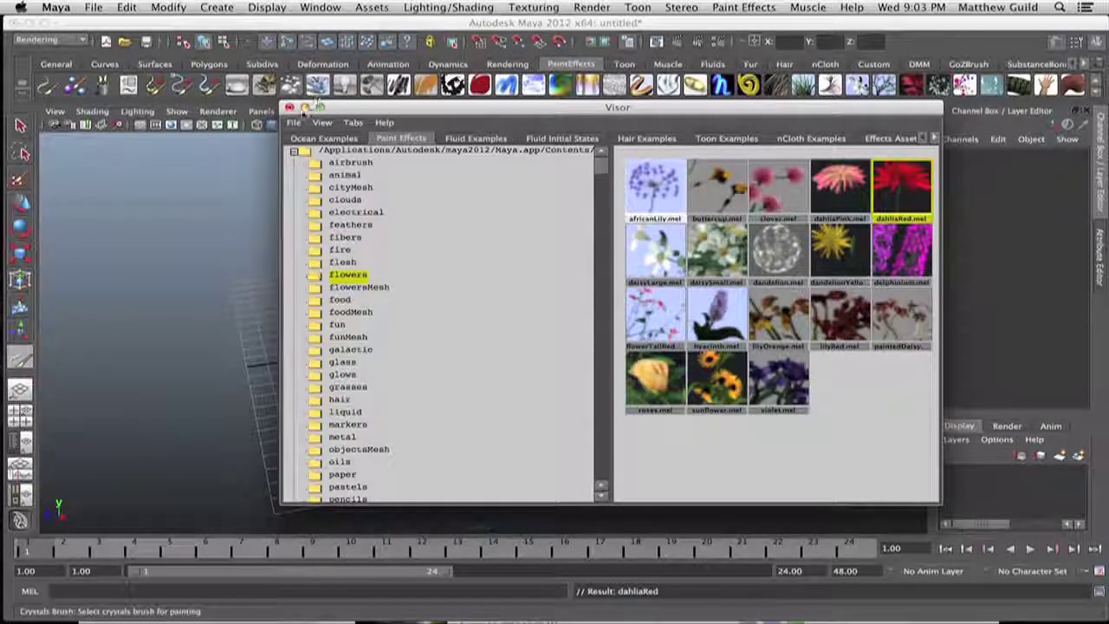
left_click(229, 314)
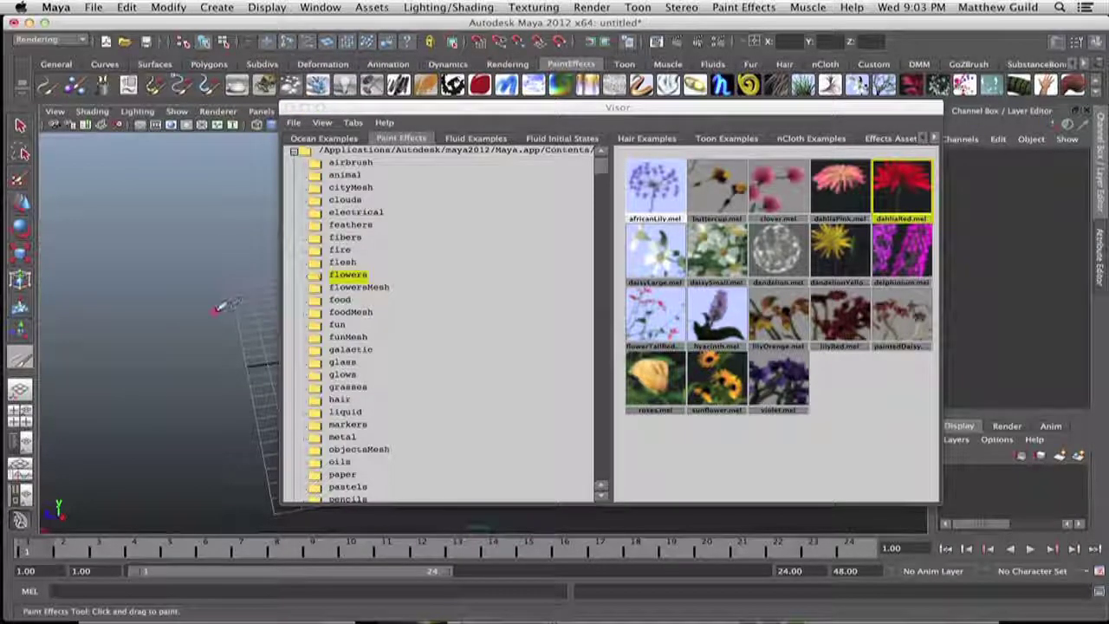
left_click_drag(246, 297, 276, 390)
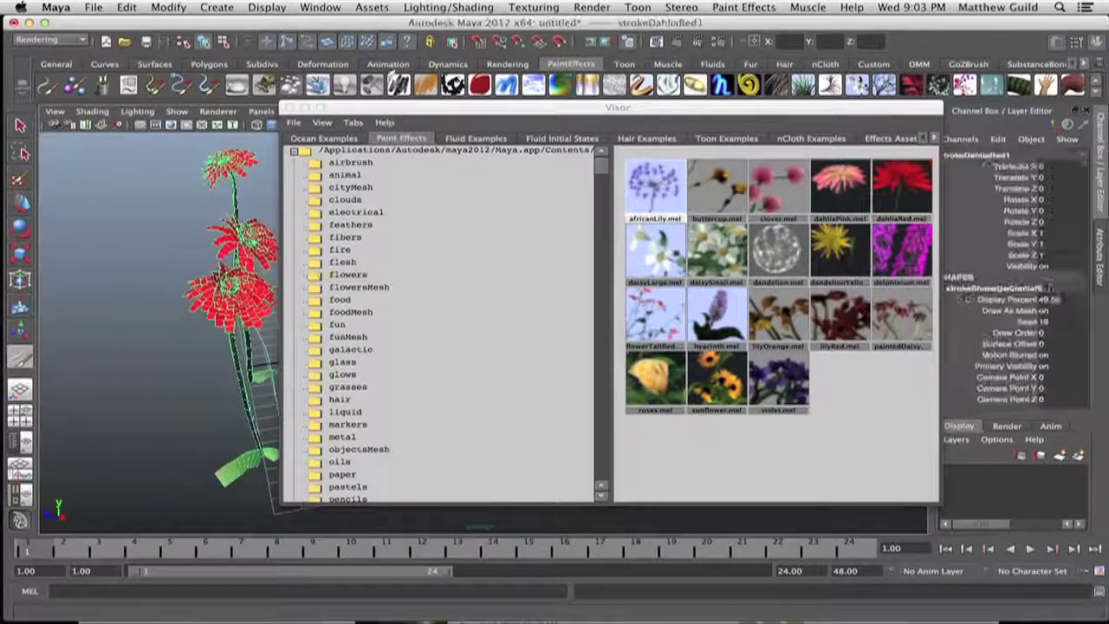
left_click(304, 108)
Set the Preset Blending Shading amount to 30.9.
left_click(759, 7)
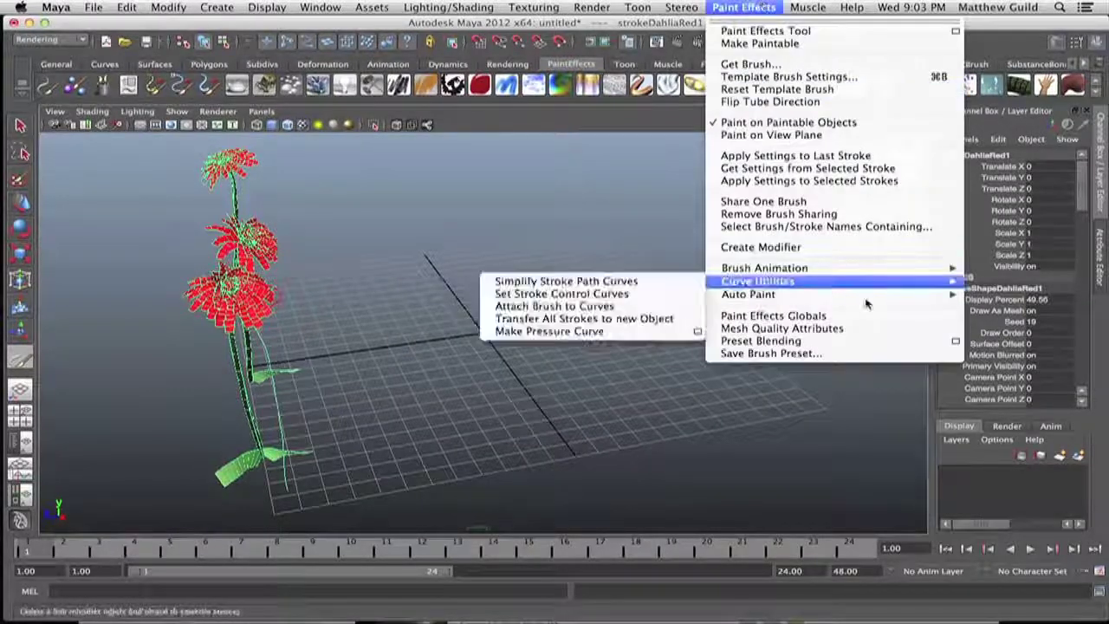
left_click(957, 344)
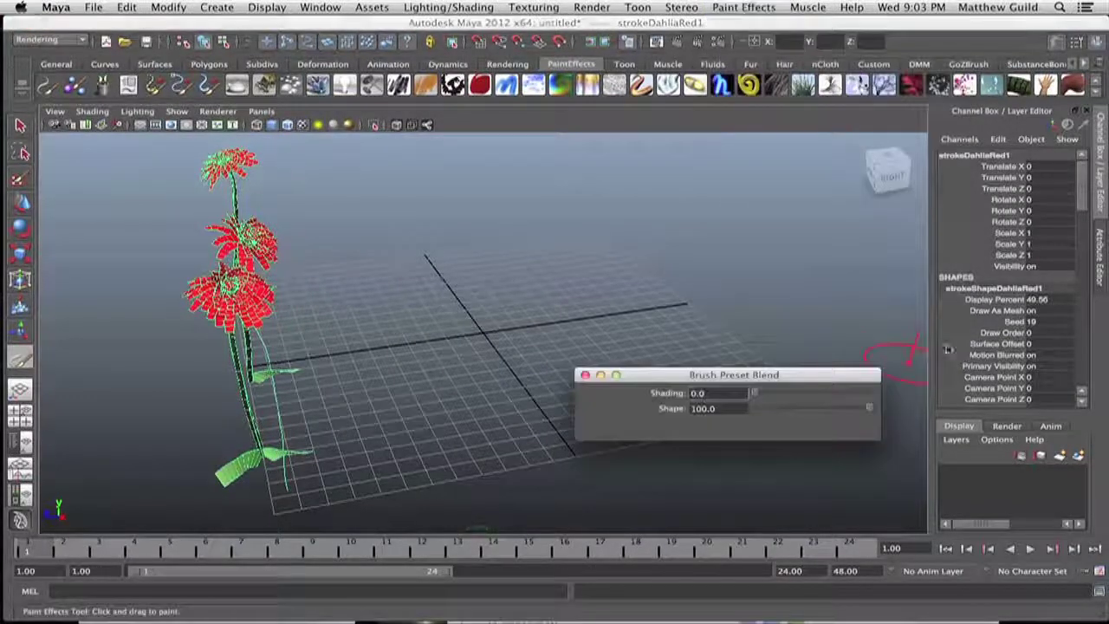
left_click_drag(759, 397, 830, 414)
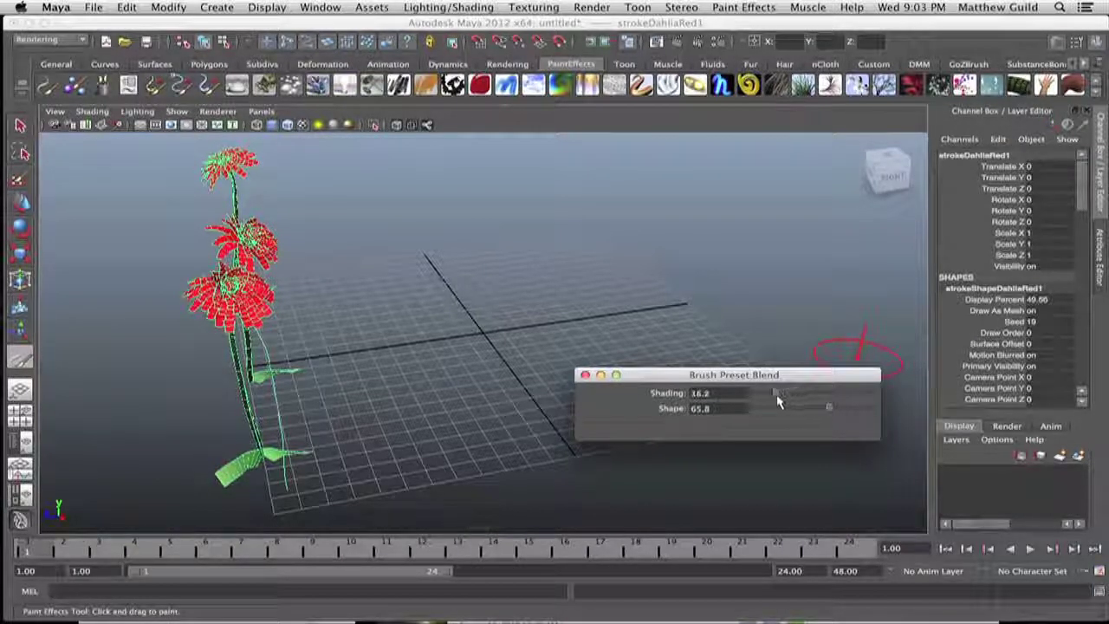
left_click_drag(787, 398, 791, 392)
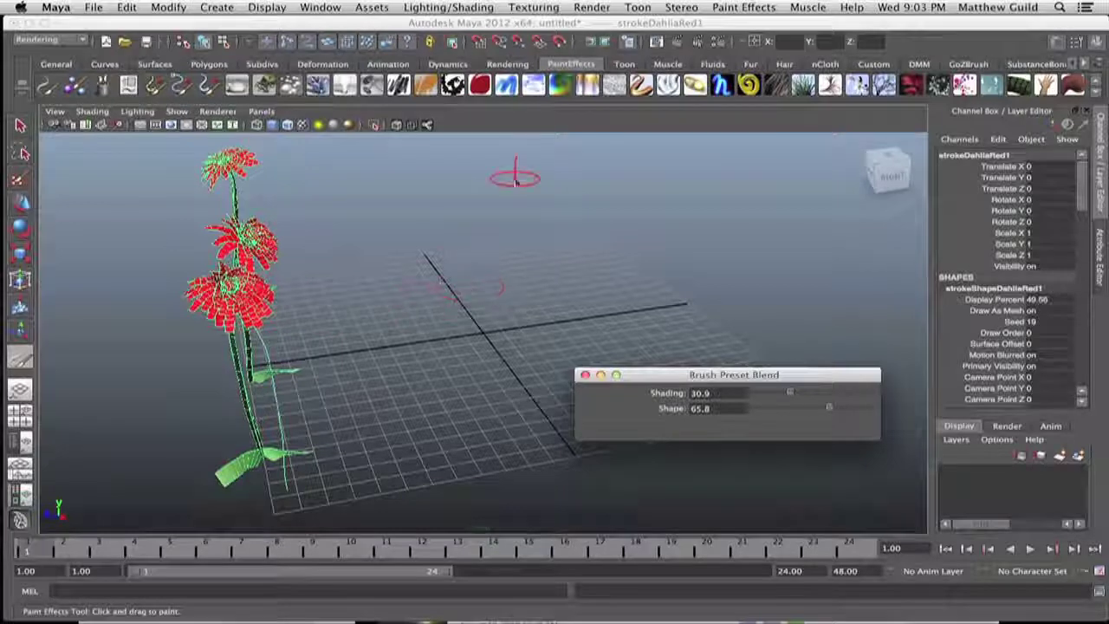
Blend in the grassClump brush, paint a clump near grid centre, and frame the scene.
left_click(804, 87)
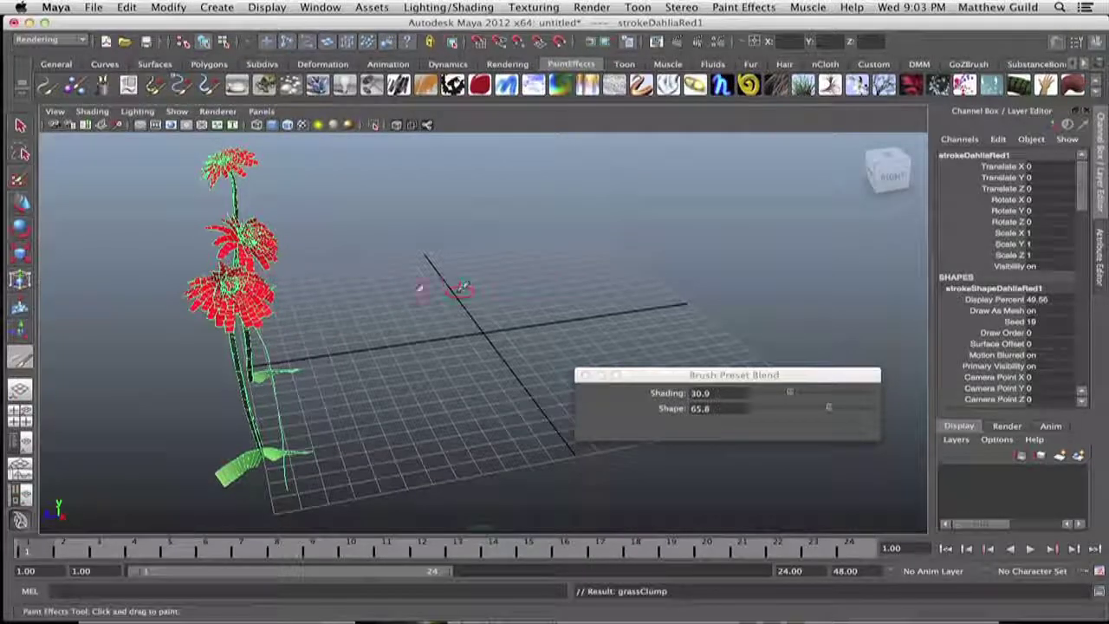
left_click_drag(422, 292, 386, 294)
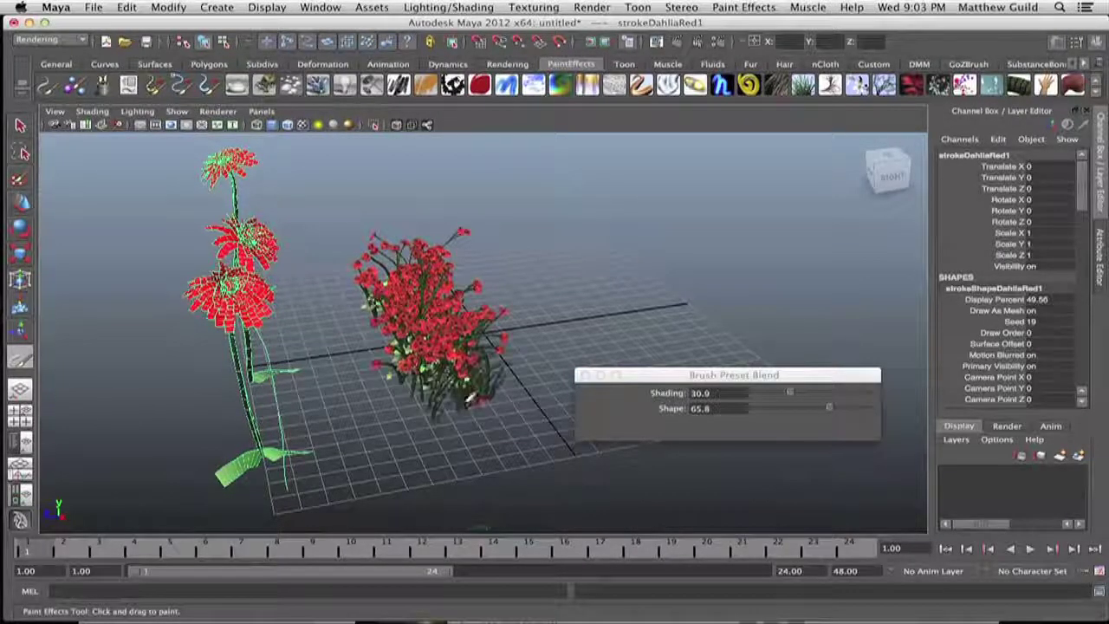
left_click_drag(431, 366, 486, 347, "alt")
right_click_drag(594, 291, 607, 278, "alt")
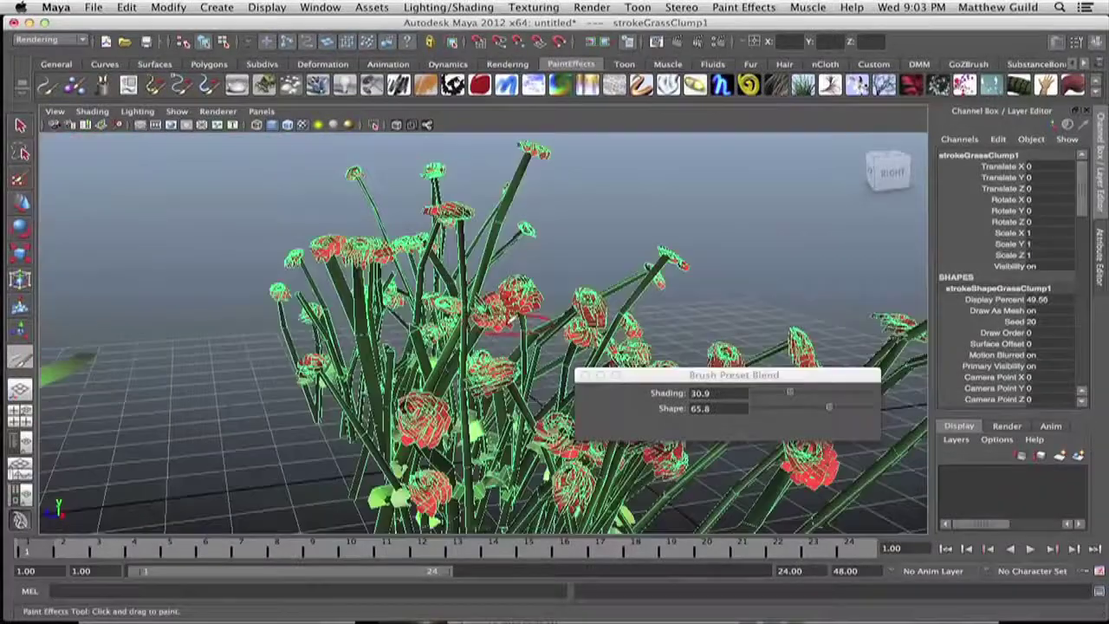
key("a")
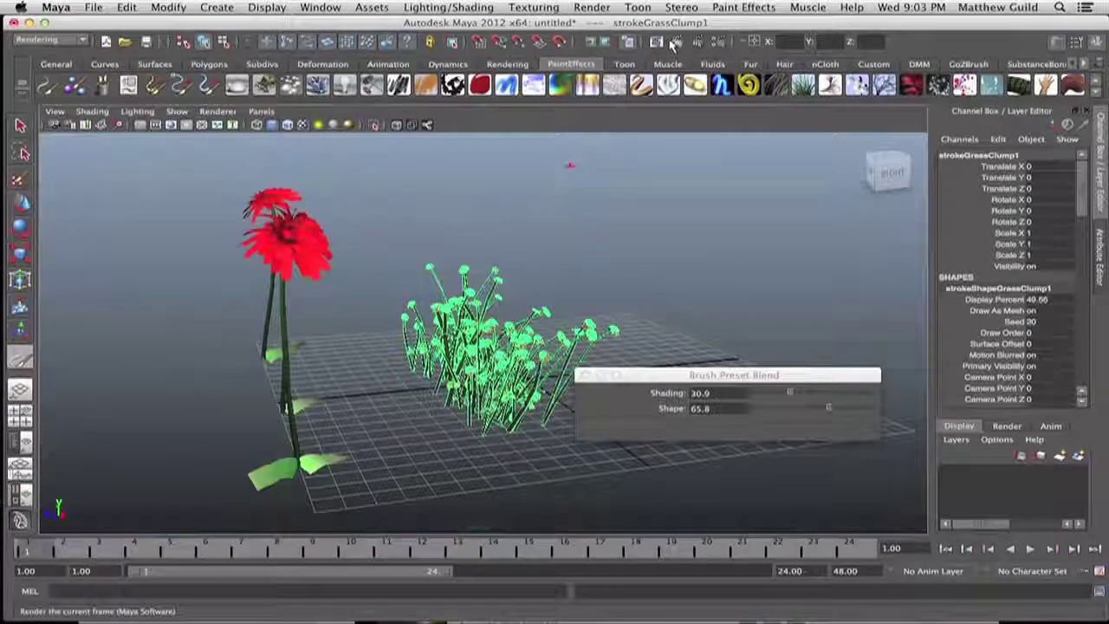
left_click(673, 43)
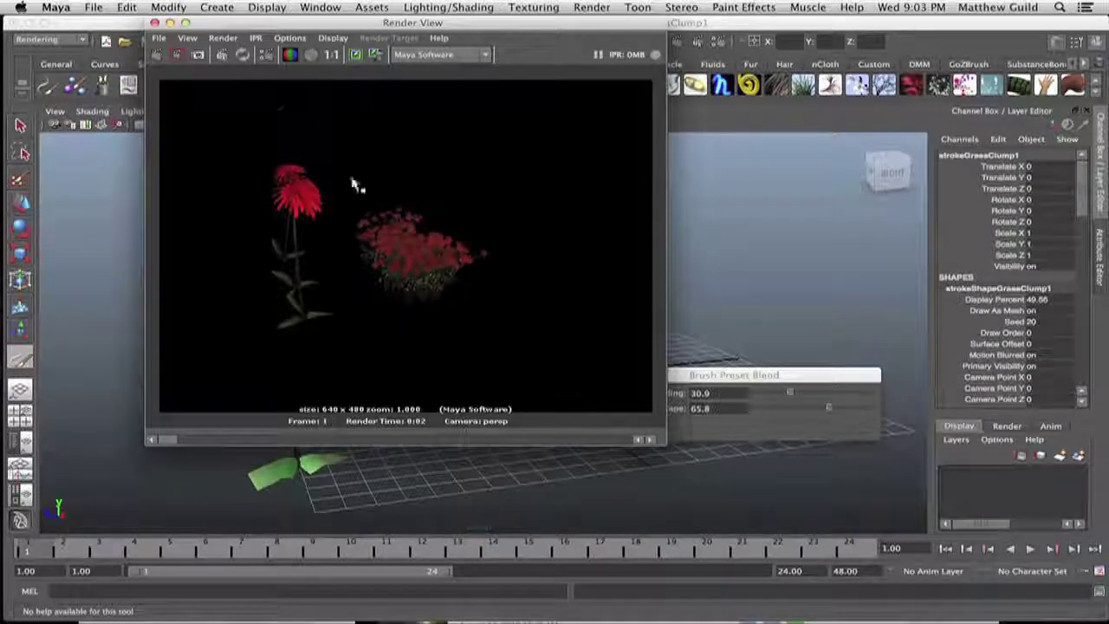
left_click(154, 24)
mouse_move(364, 216)
left_mouse_down("alt")
mouse_move(520, 225)
mouse_move(485, 260)
left_mouse_up("alt")
scroll(464, 260, "up", 3)
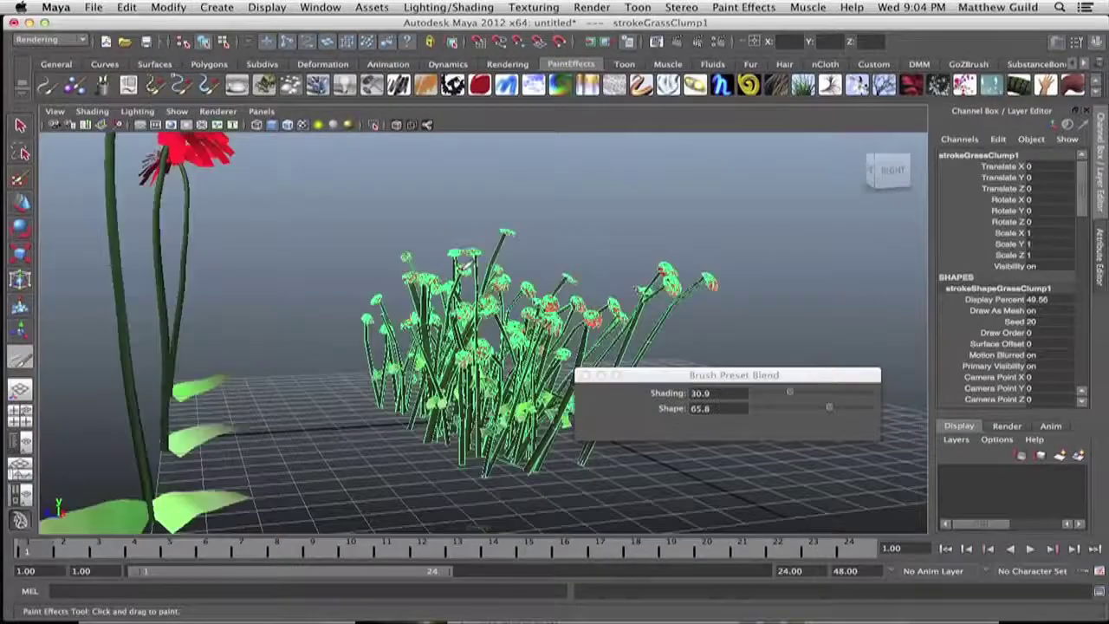
scroll(463, 260, "up", 4)
scroll(462, 258, "up", 3)
scroll(461, 258, "down", 8)
scroll(459, 255, "down", 4)
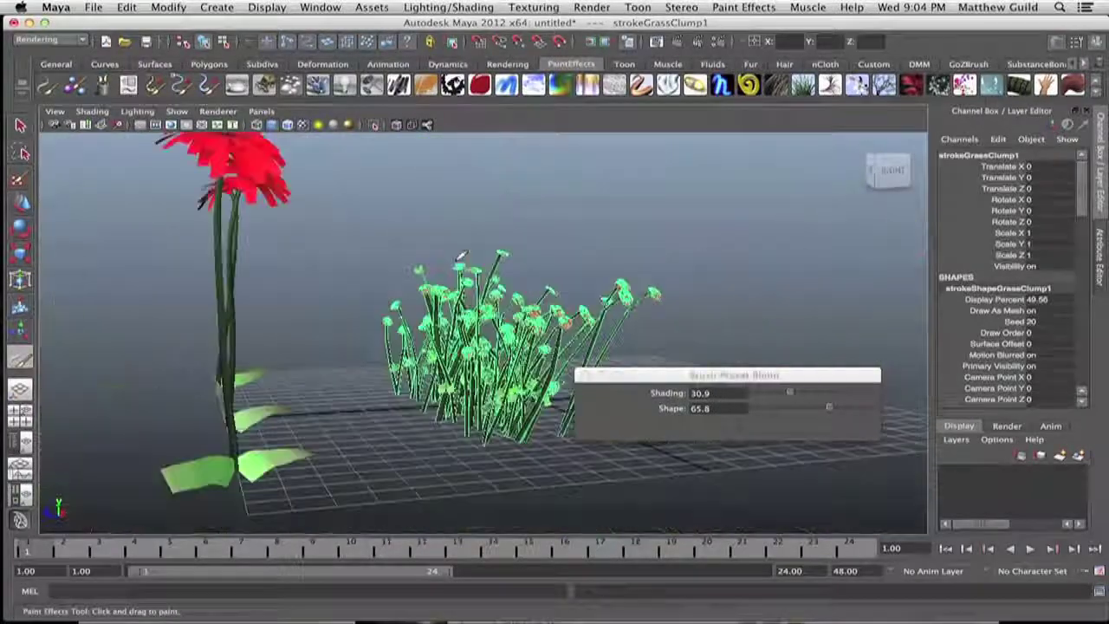
mouse_move(455, 253)
left_mouse_down("alt")
mouse_move(408, 248)
mouse_move(421, 264)
left_mouse_up("alt")
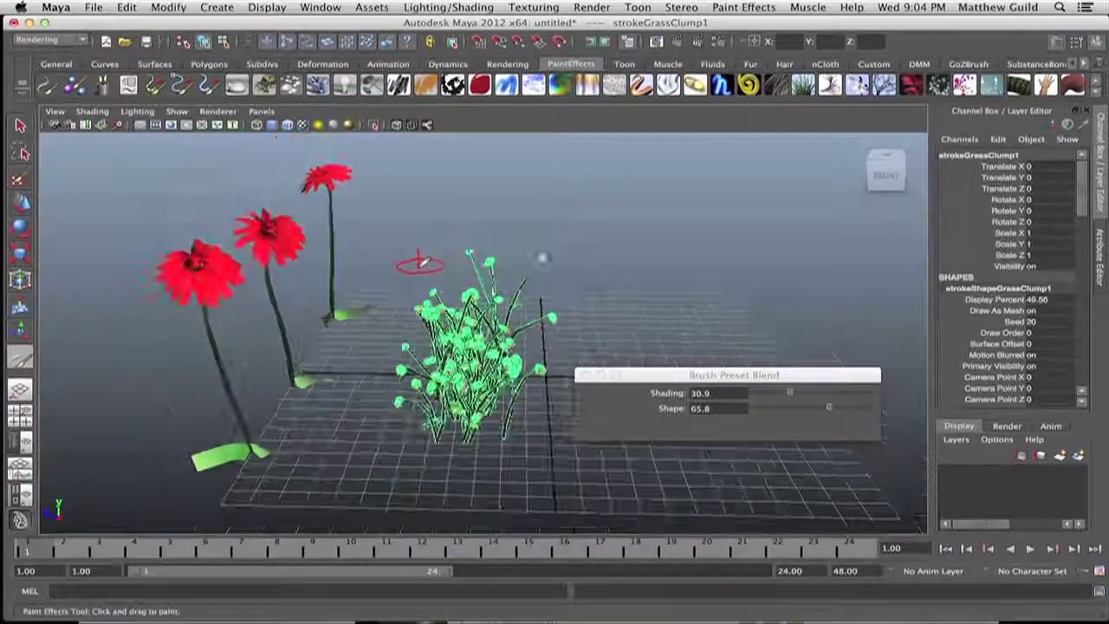